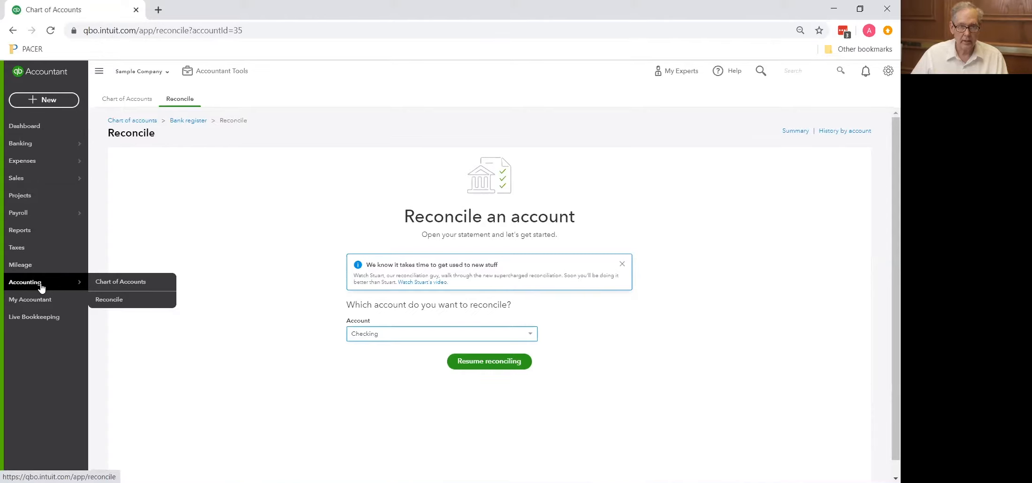
- Resume the in-progress reconciliation of the Checking account and look through its listed transactions
click(118, 301)
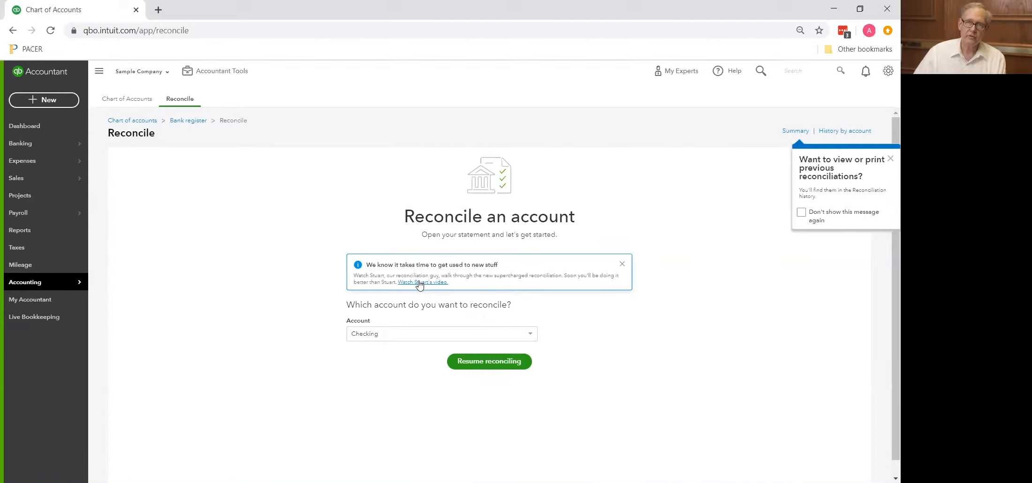
click(479, 362)
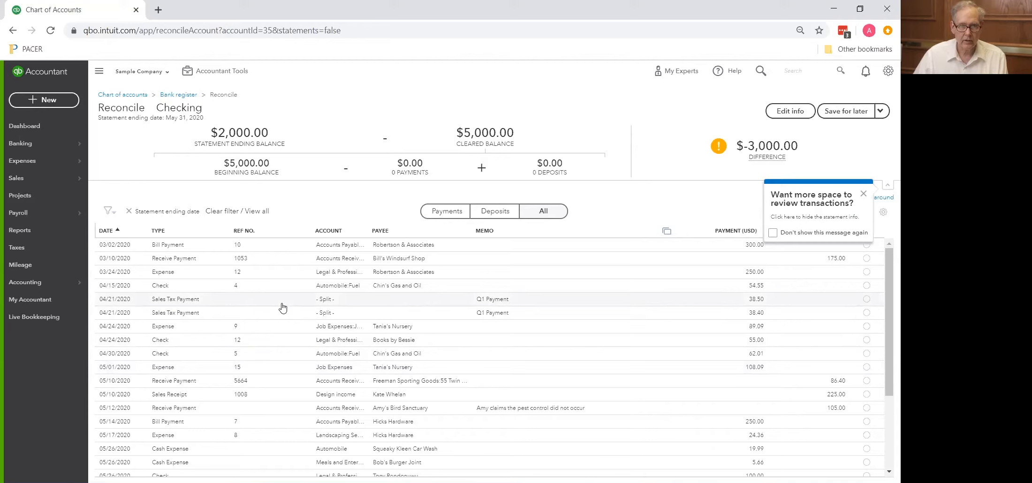
scroll(282, 308, down, 3)
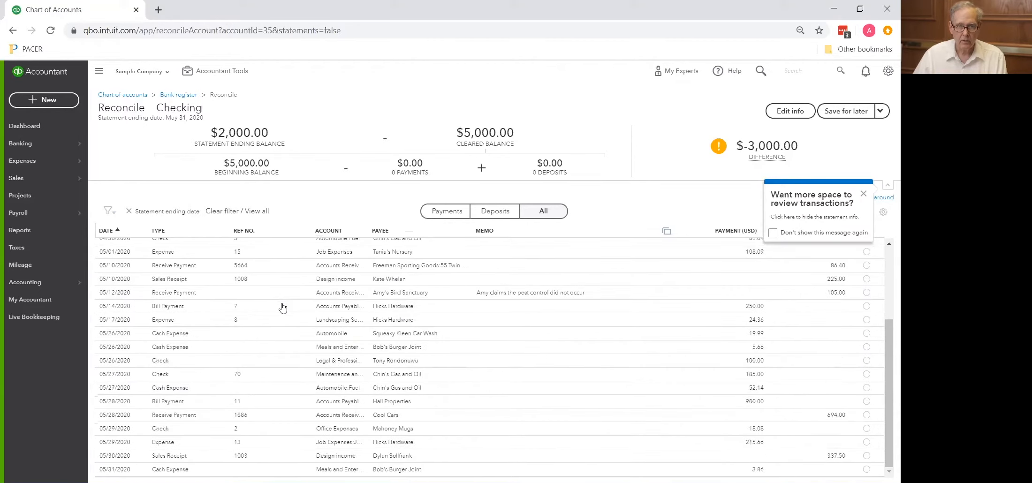
scroll(282, 303, up, 3)
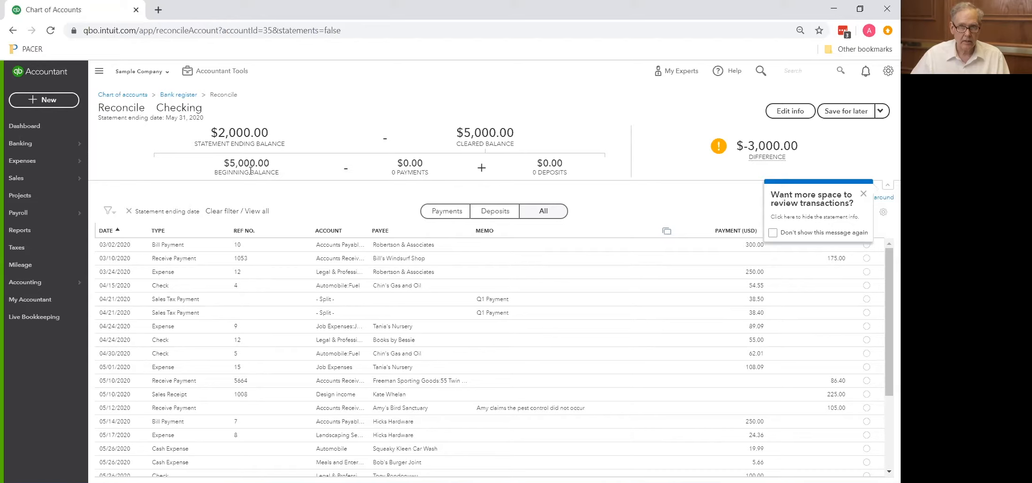
- Start a new journal entry with a first line crediting the Checking account 2,968.17
click(51, 100)
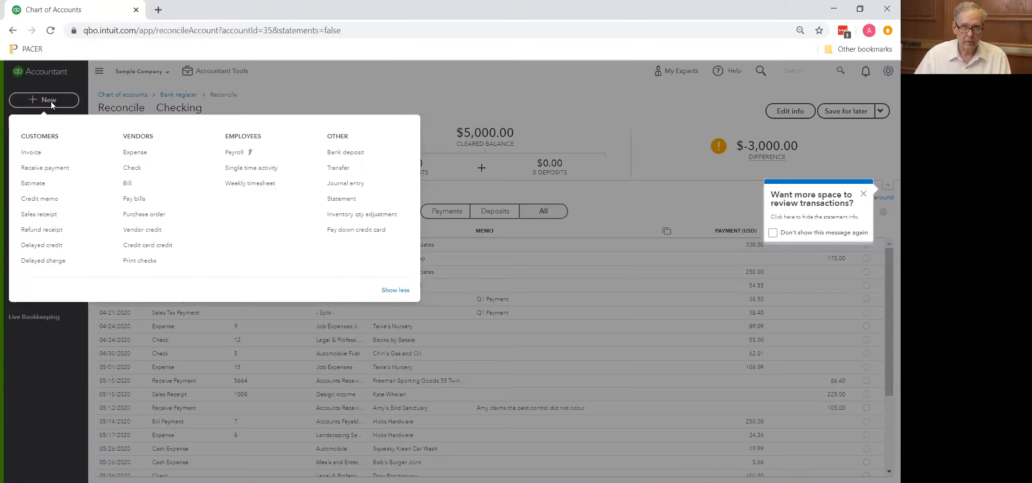
click(331, 184)
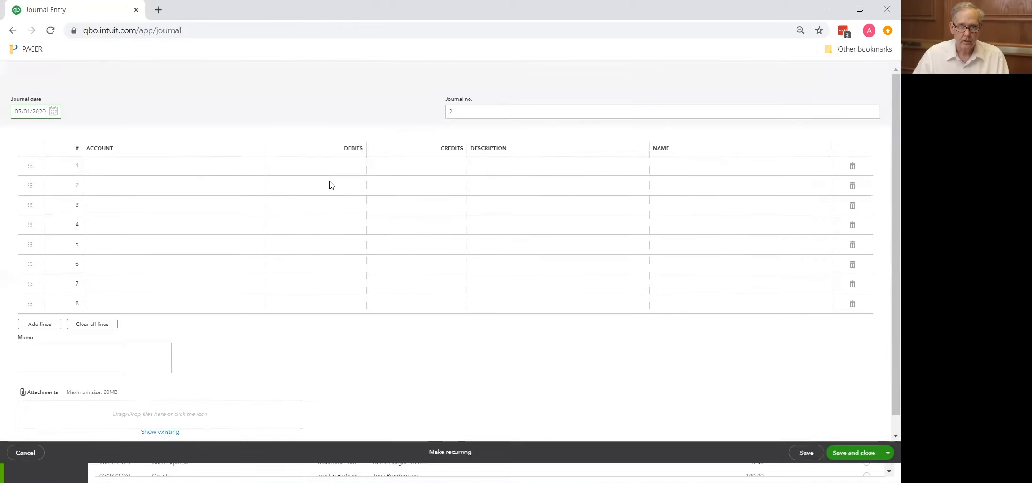
click(250, 187)
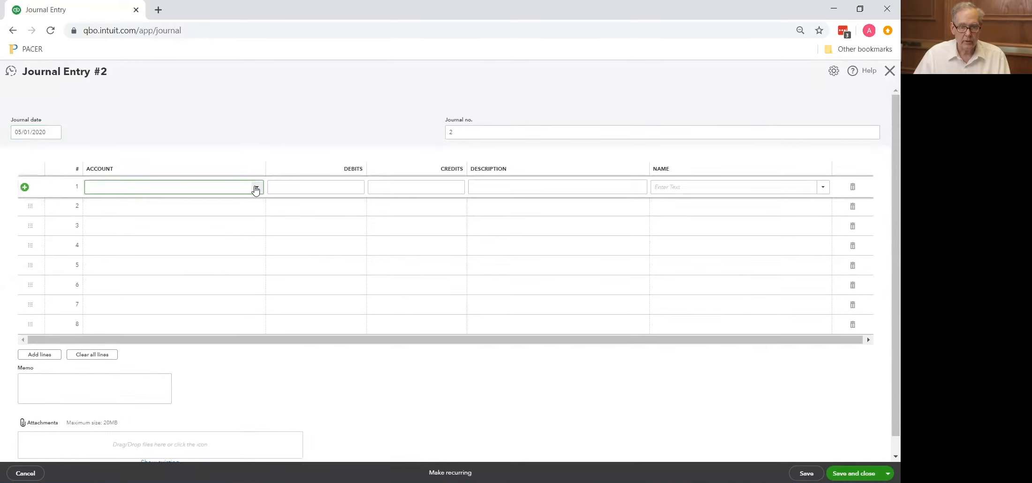
click(256, 188)
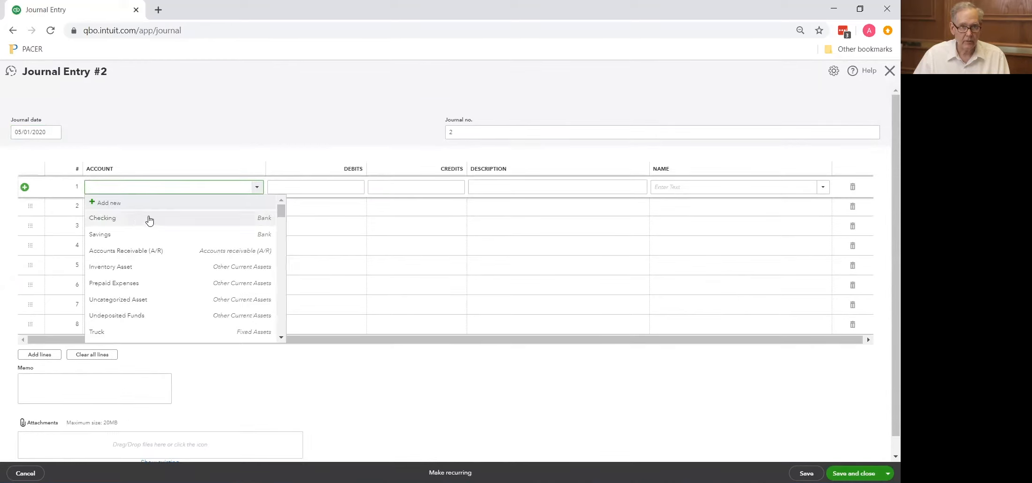
click(126, 220)
click(418, 188)
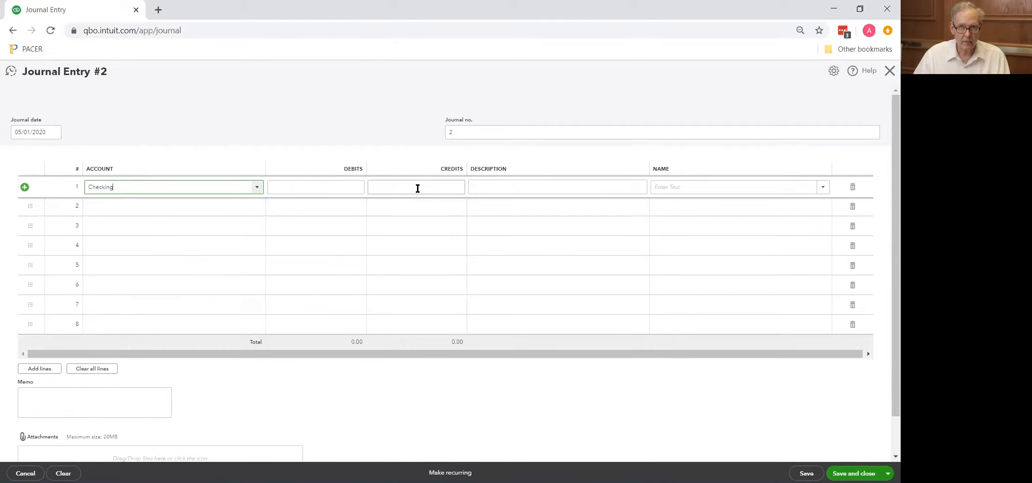
text(2)
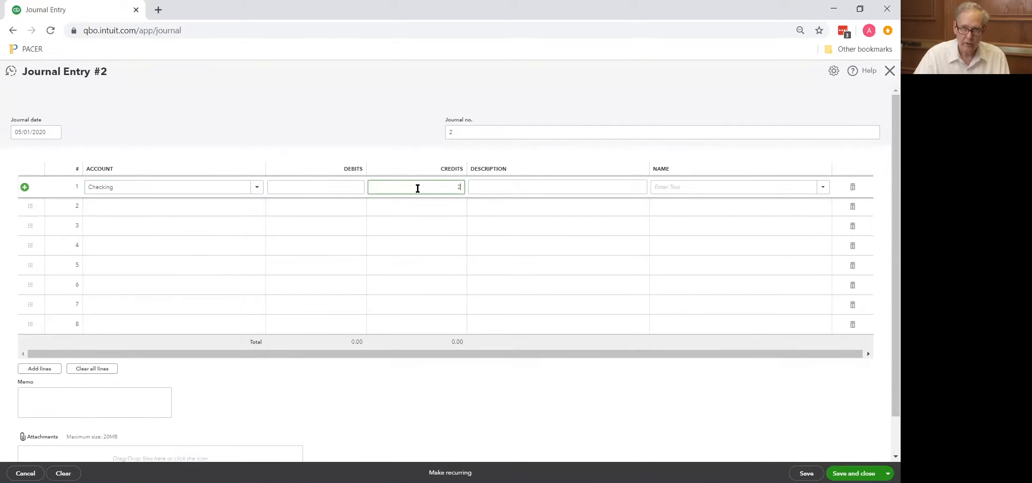
text(968.17)
- Assign the balancing 2,968.17 debit on the second line to Uncategorized Asset, then save and close the journal entry
click(257, 209)
click(257, 210)
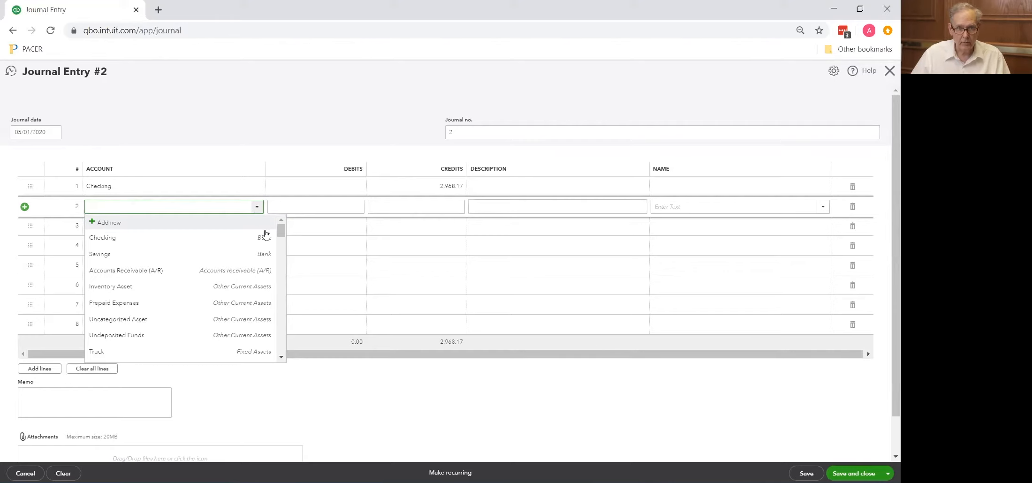
click(254, 322)
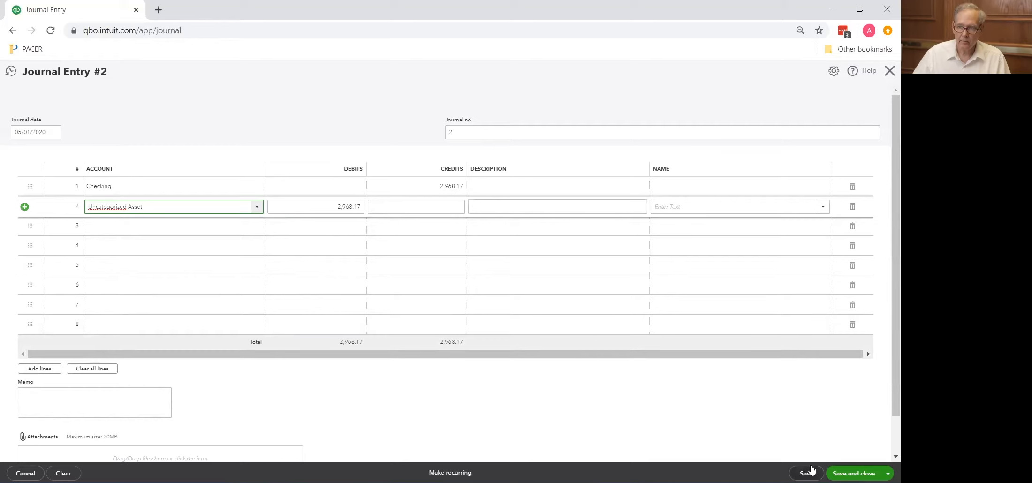
click(848, 477)
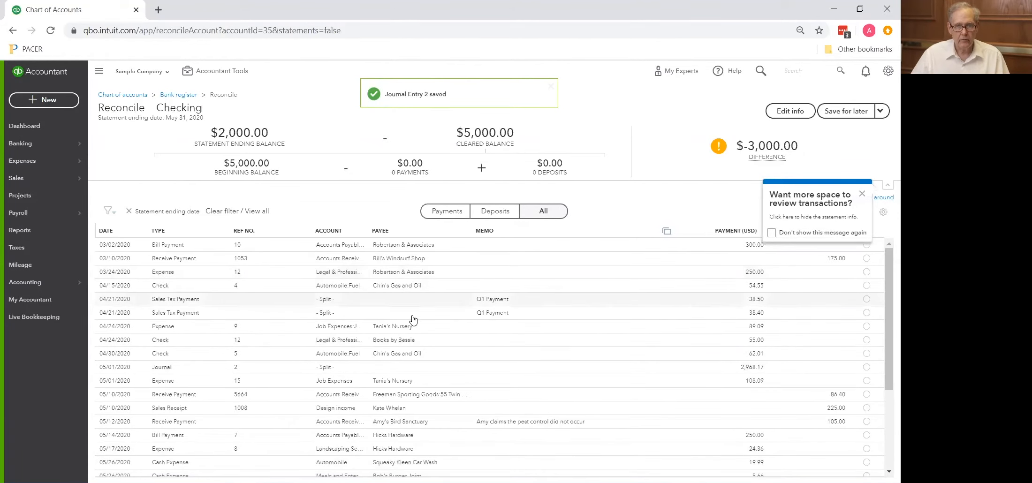
- Dismiss the tips over the transaction list and mark all listed transactions as cleared, confirming the selection
scroll(413, 320, down, 5)
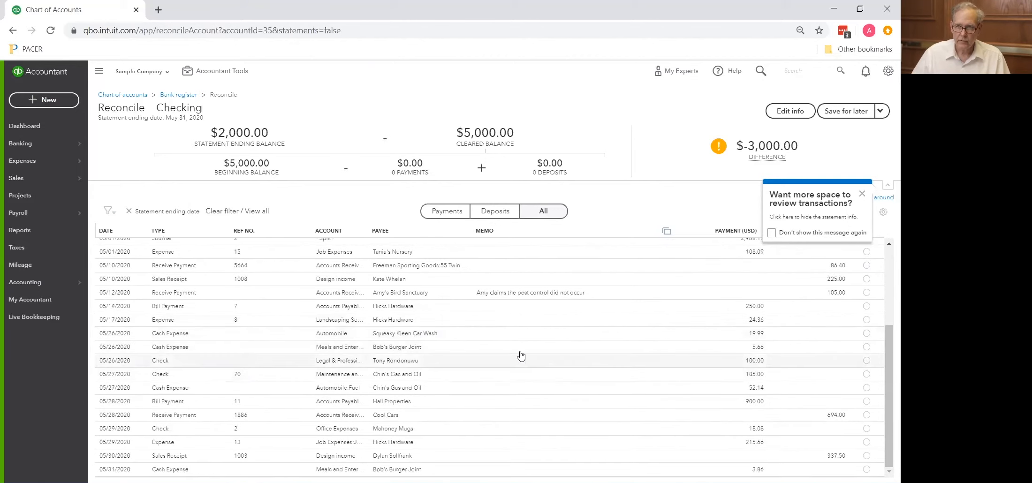
scroll(521, 356, up, 3)
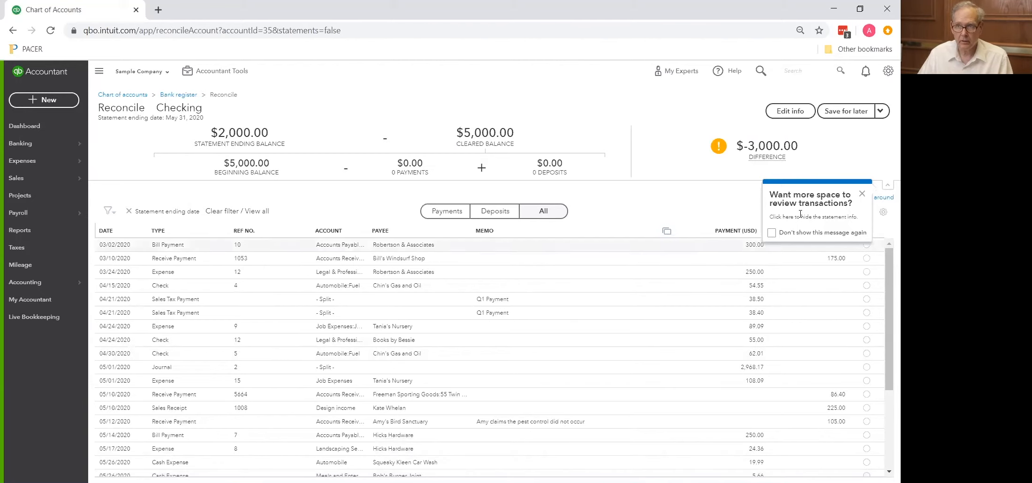
click(862, 194)
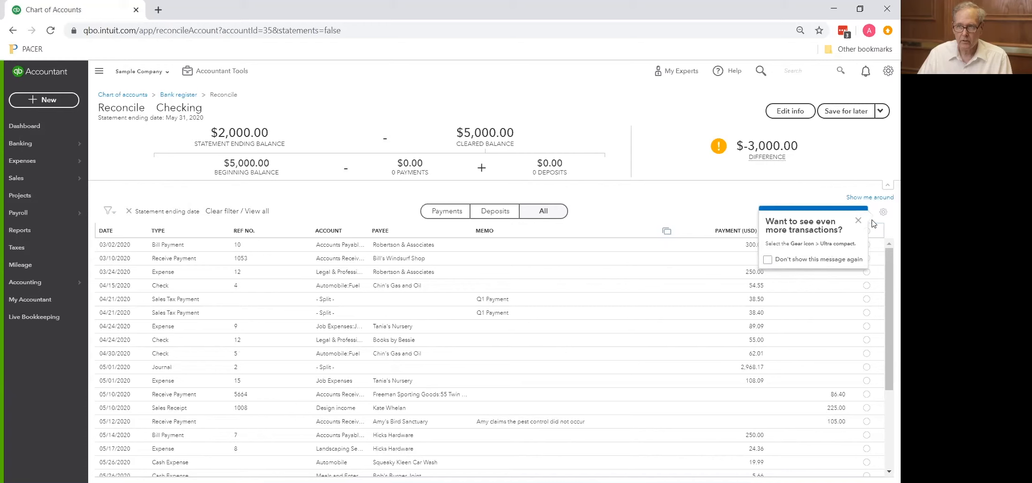
click(858, 220)
click(866, 231)
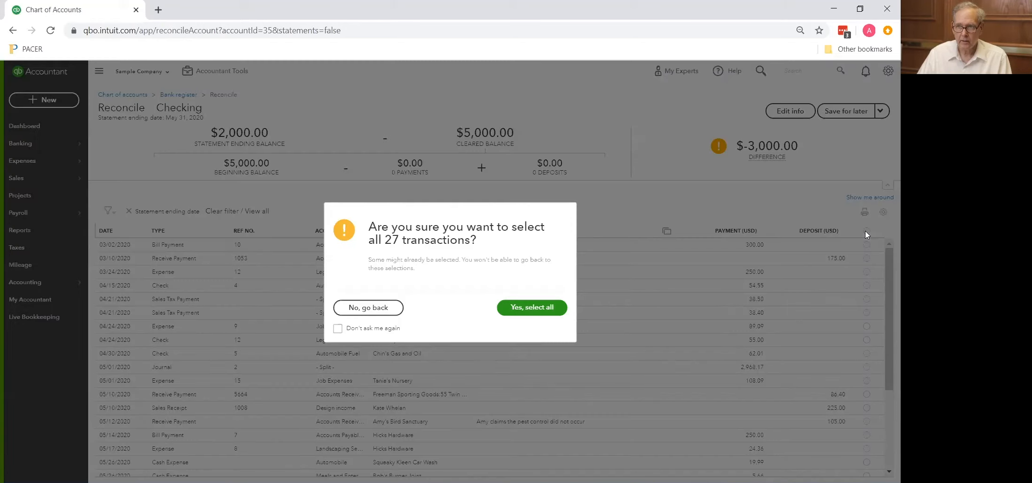
click(544, 310)
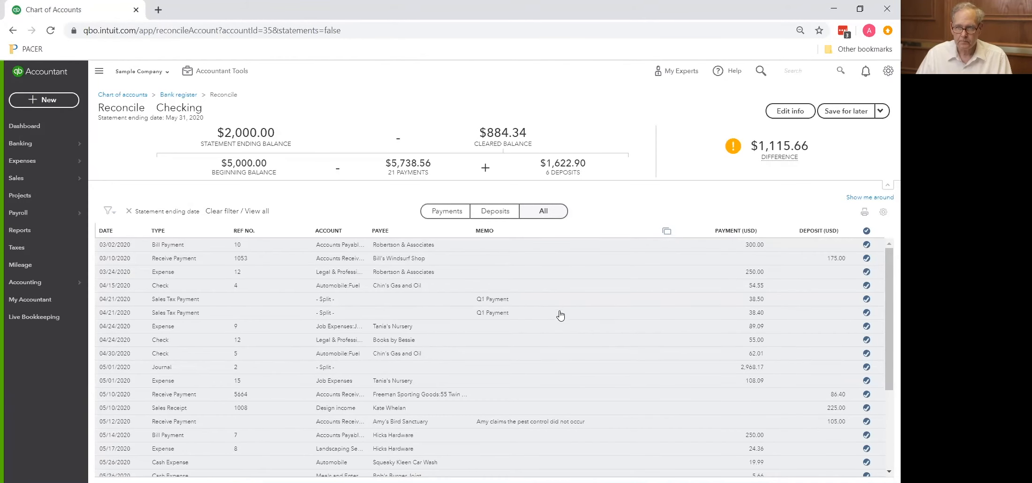
- Unmark the 05/29/2020 Hicks Hardware expense of 215.66 and the 05/28/2020 Hall Properties bill payment of 900.00
scroll(665, 330, down, 5)
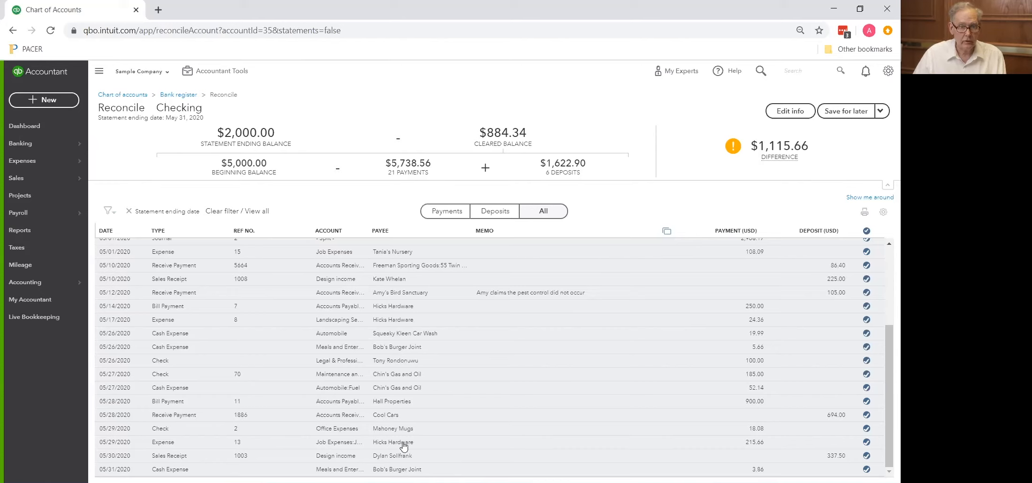
click(867, 442)
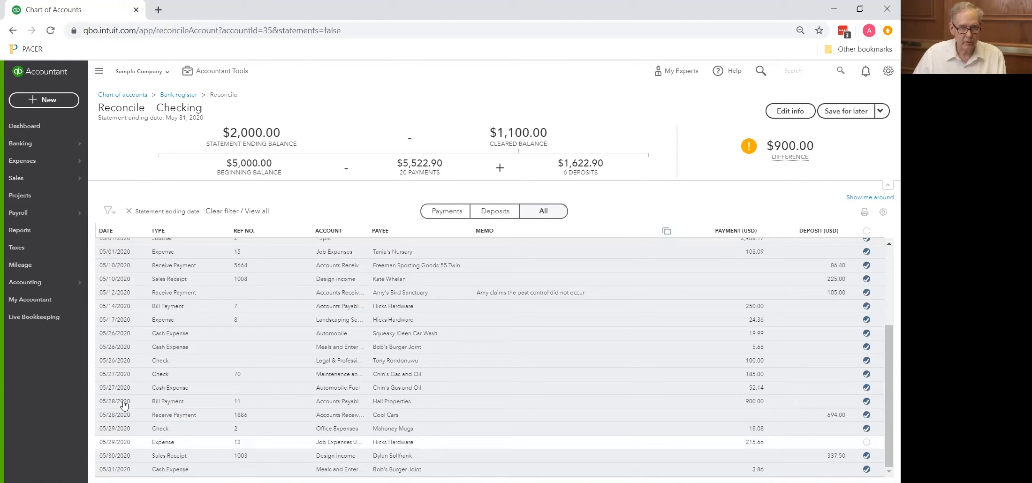
click(868, 402)
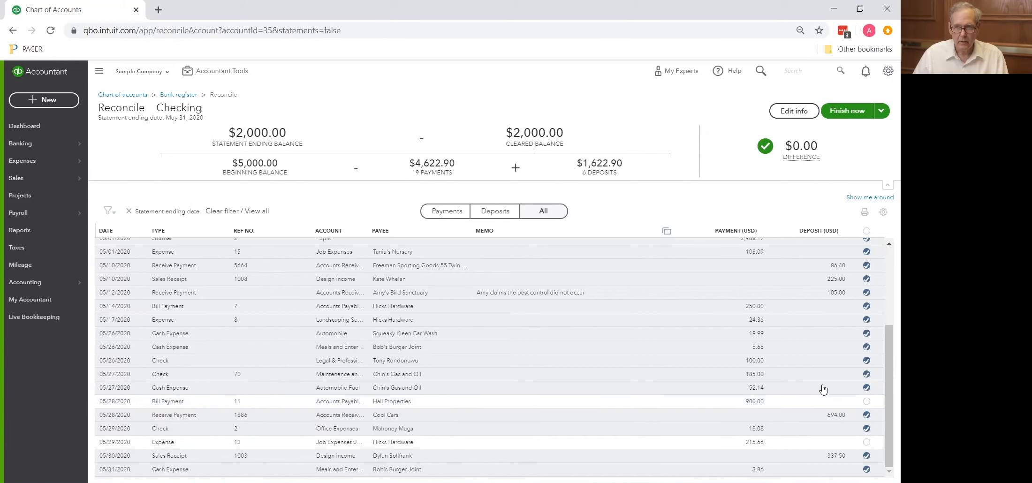
- Review the cleared and uncleared transactions, then finish the Checking account reconciliation
scroll(823, 390, up, 3)
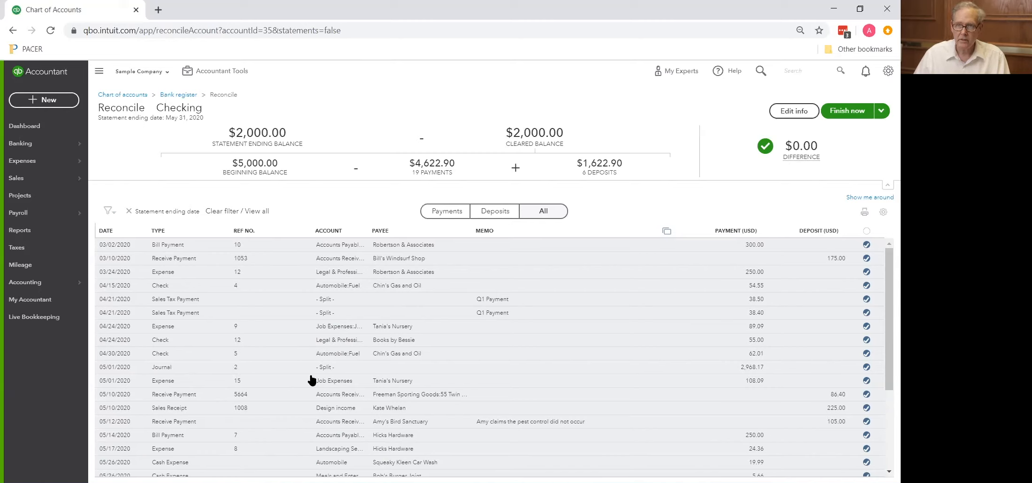
mouse_move(804, 163)
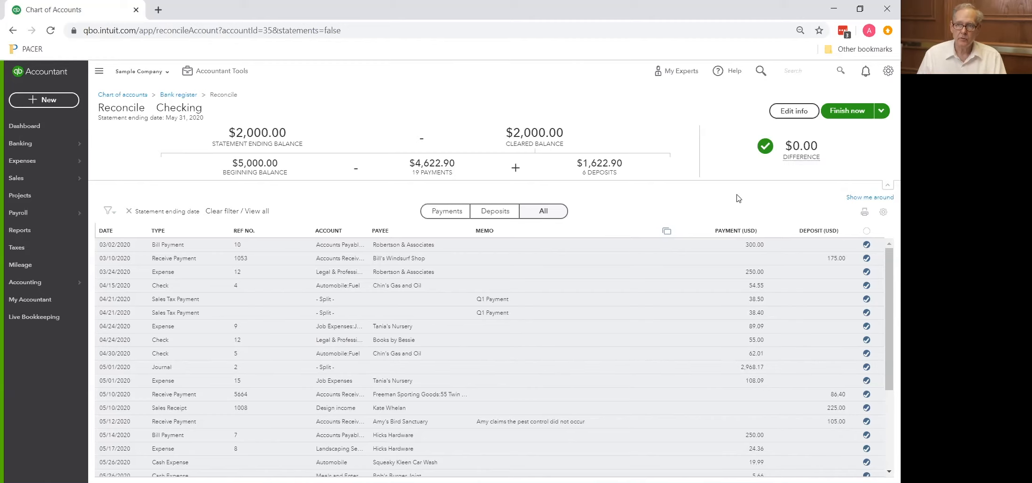
scroll(809, 379, down, 3)
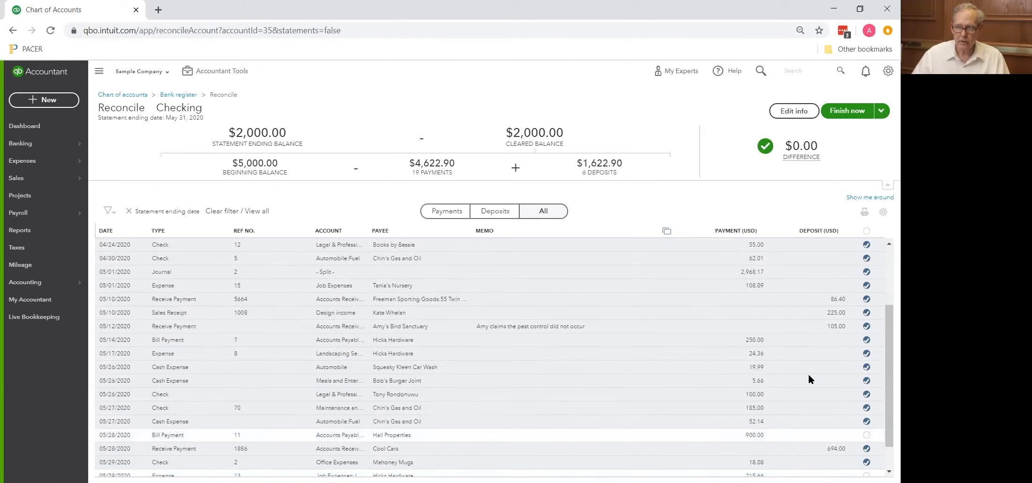
scroll(809, 378, up, 1)
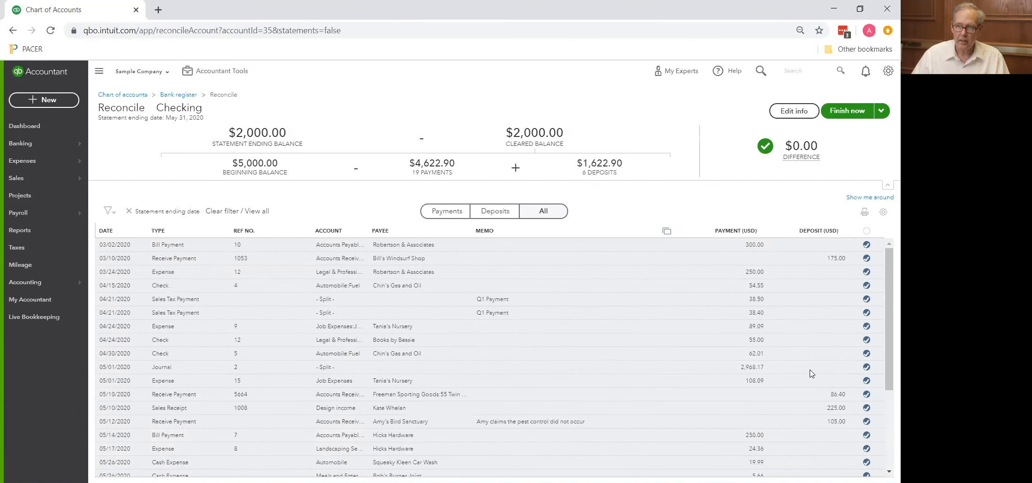
scroll(811, 371, down, 2)
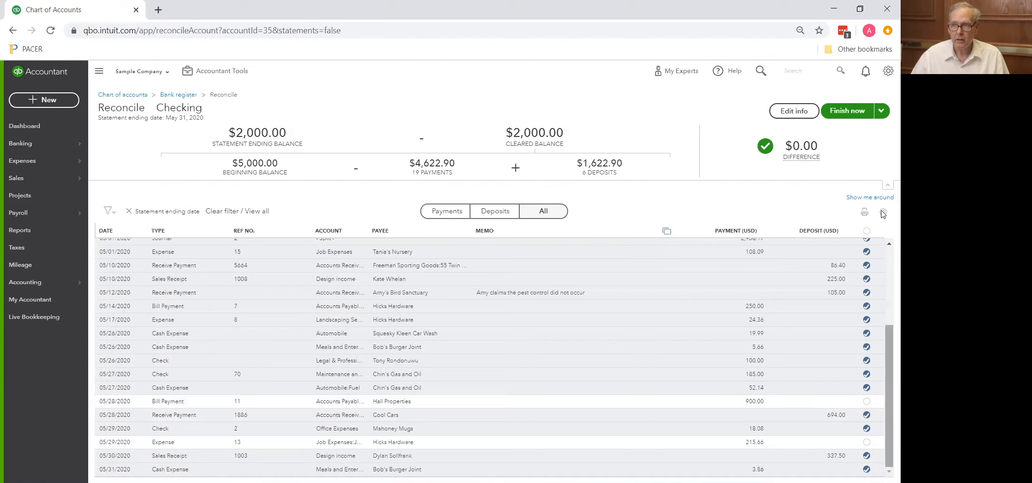
click(844, 113)
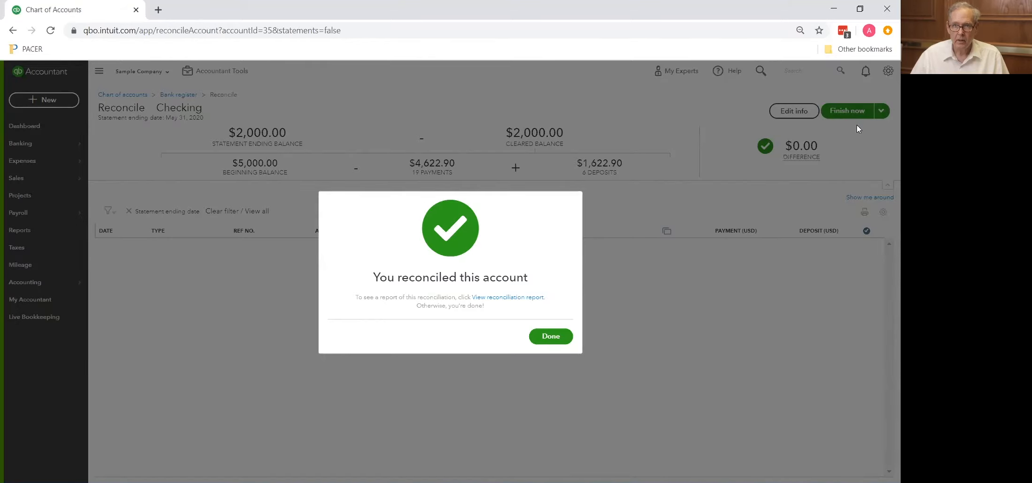